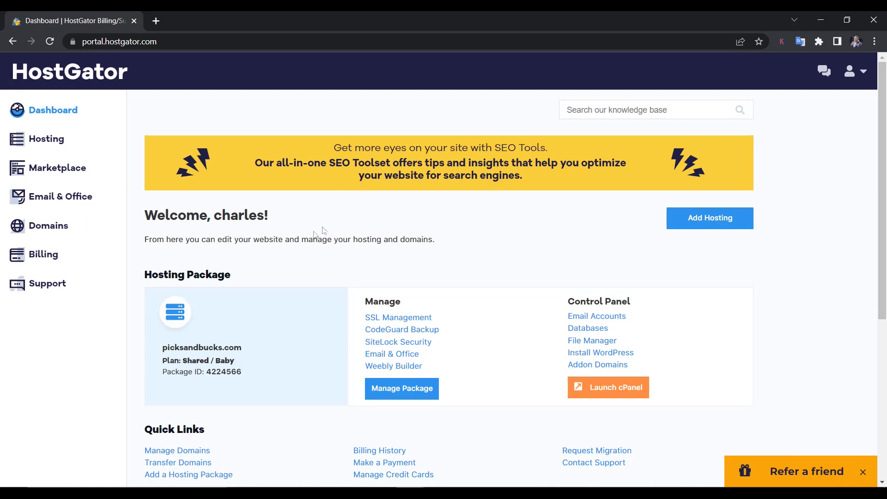
- Open the Email & Office page in the HostGator Customer Portal
click(43, 200)
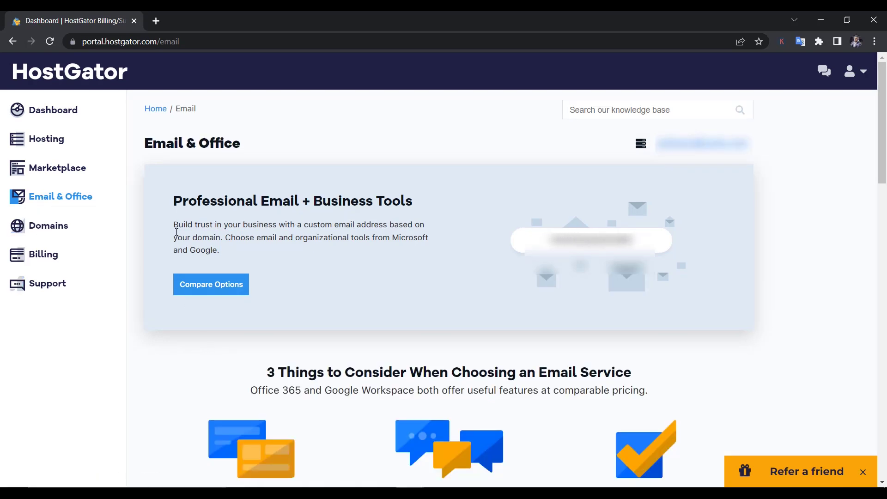
drag(171, 203, 147, 224)
click(166, 210)
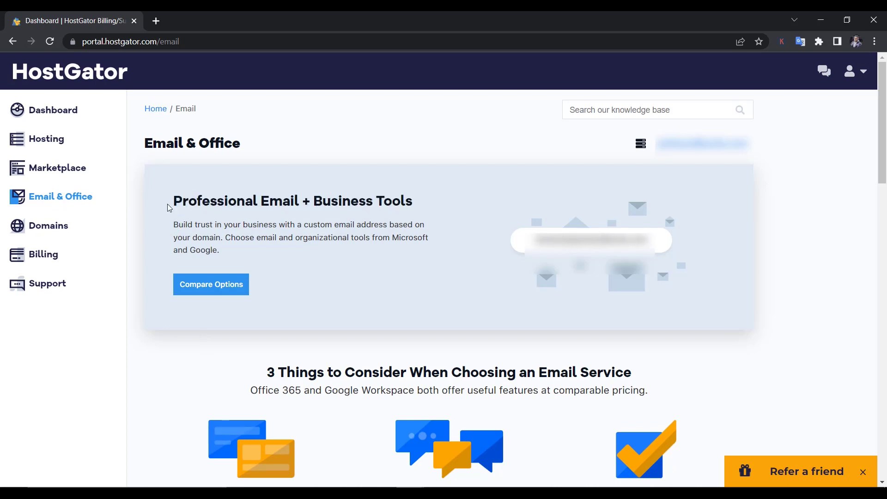
scroll(224, 269, down, 13)
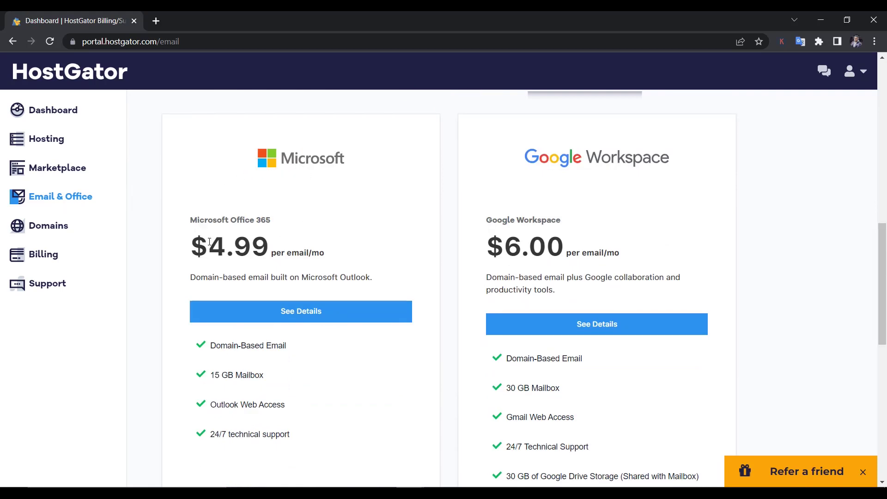
- Compare Microsoft Office 365 at $4.99 with Google Workspace at $6.00 per email, then return to the dashboard
drag(191, 242, 327, 248)
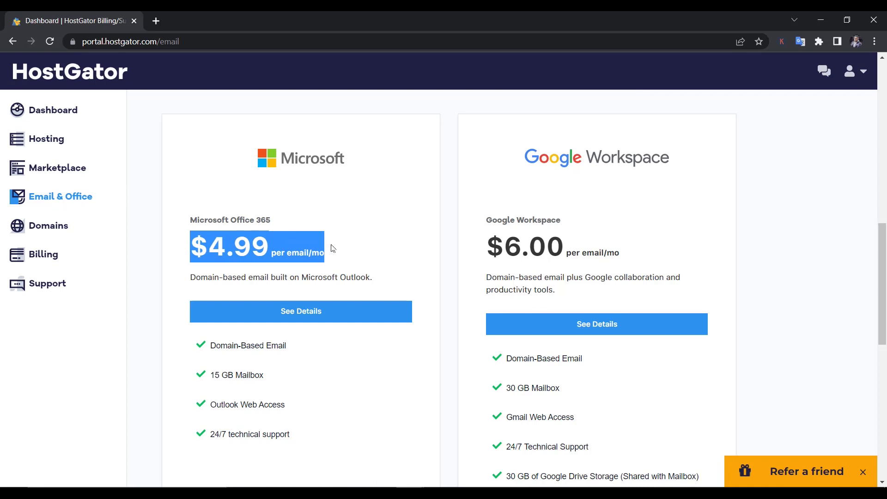
drag(327, 252, 228, 271)
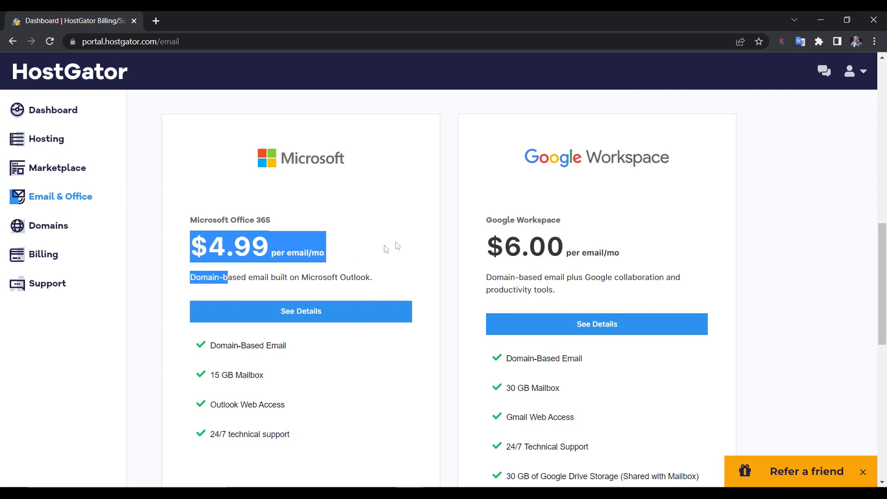
drag(477, 251, 623, 235)
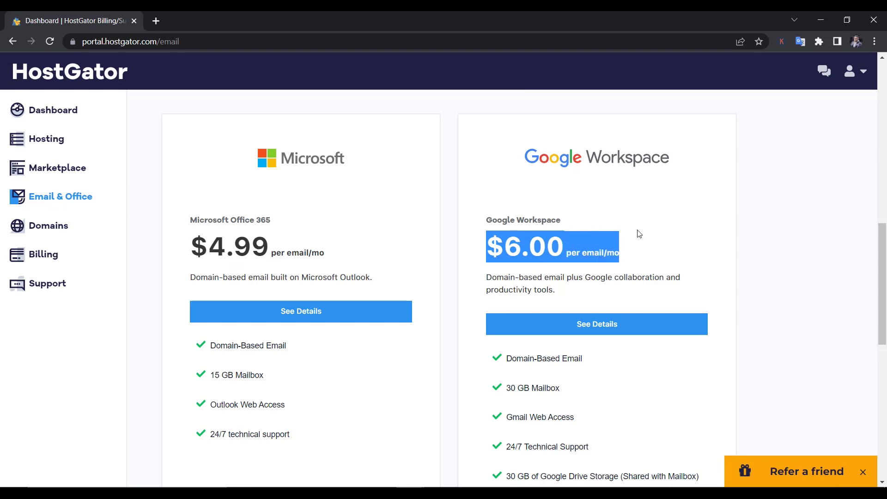
click(474, 259)
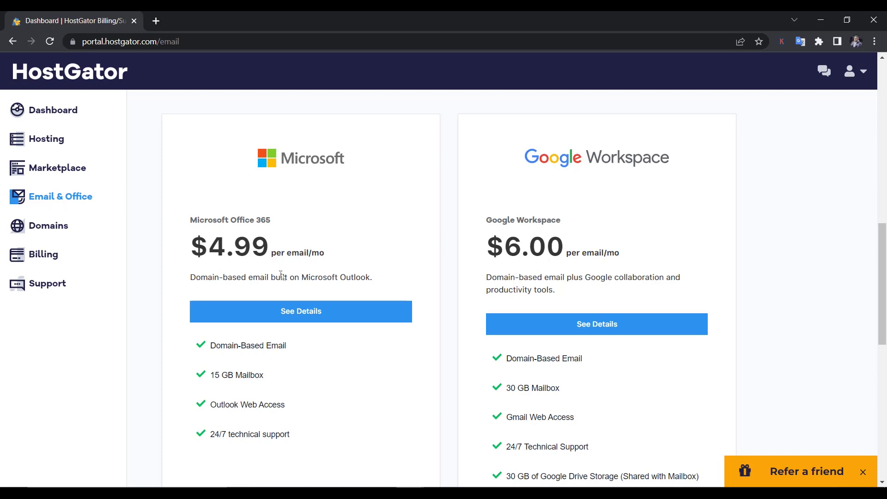
scroll(278, 294, down, 5)
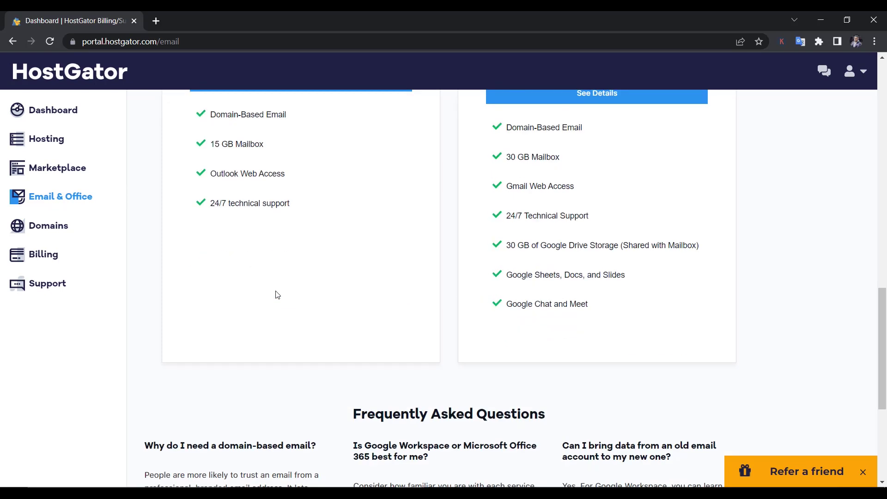
scroll(278, 295, down, 3)
scroll(276, 295, up, 10)
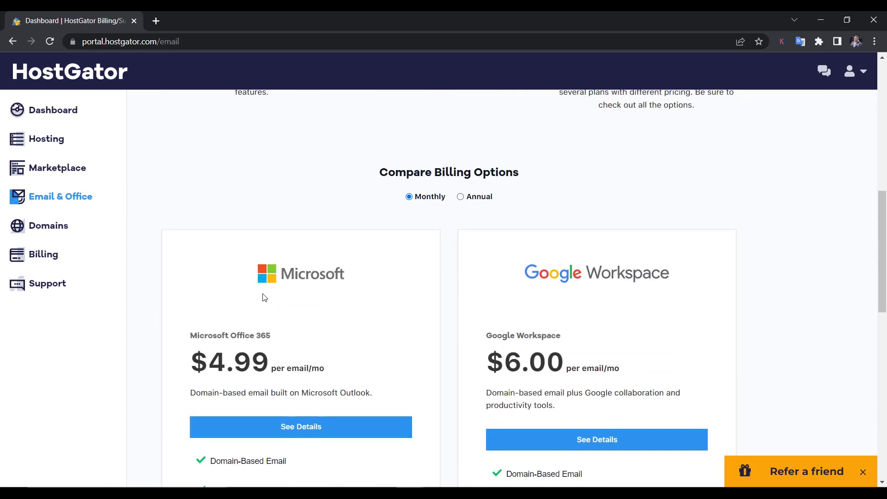
click(65, 118)
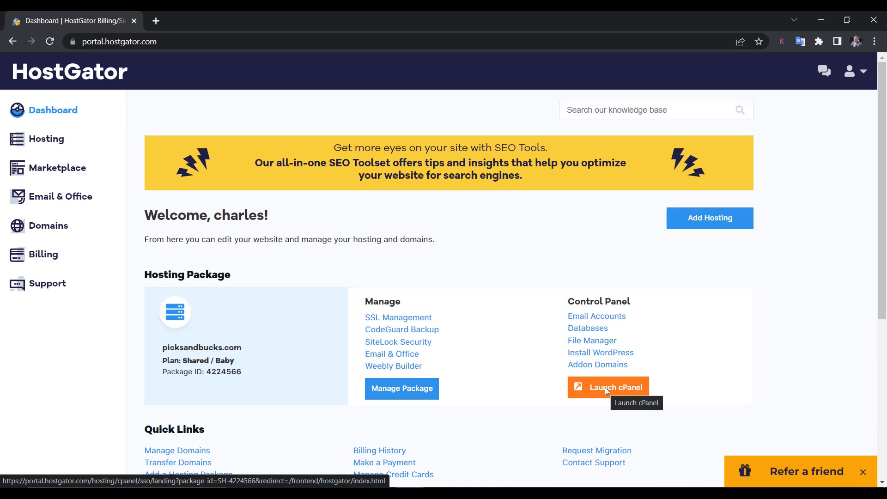
- Launch cPanel from the Dashboard and open the Email Accounts list
click(605, 389)
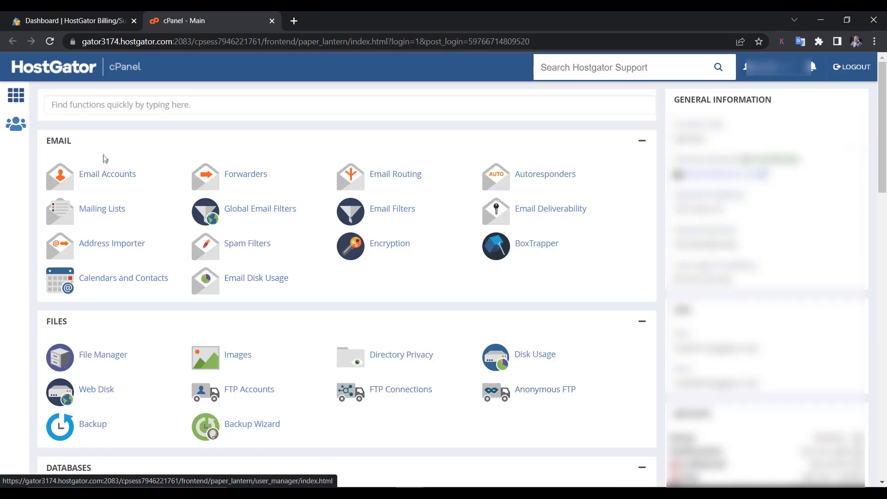
click(106, 179)
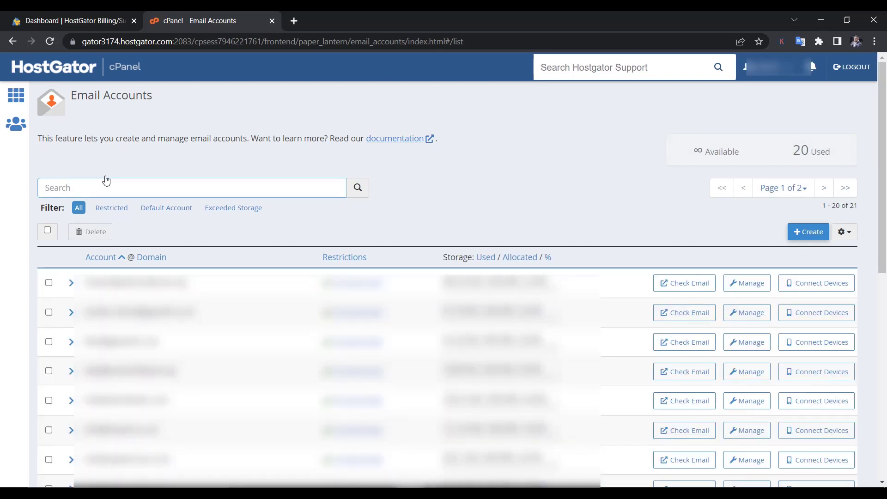
scroll(138, 258, down, 3)
scroll(138, 258, up, 3)
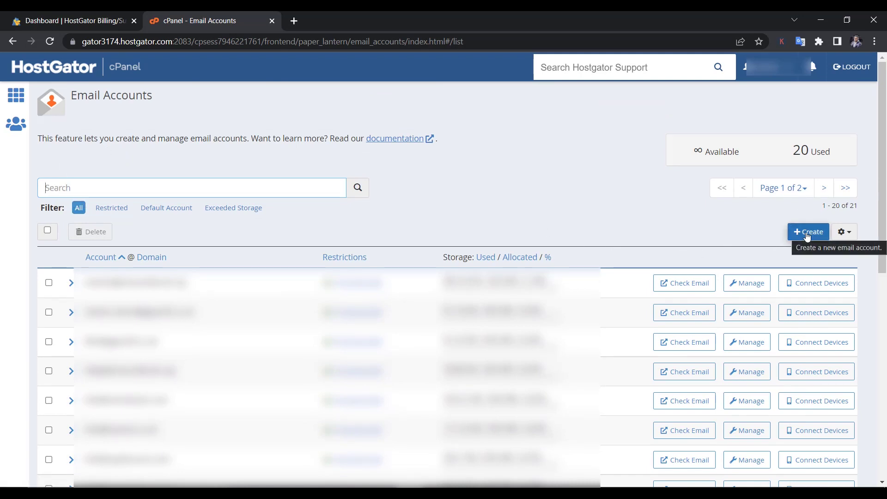
click(807, 235)
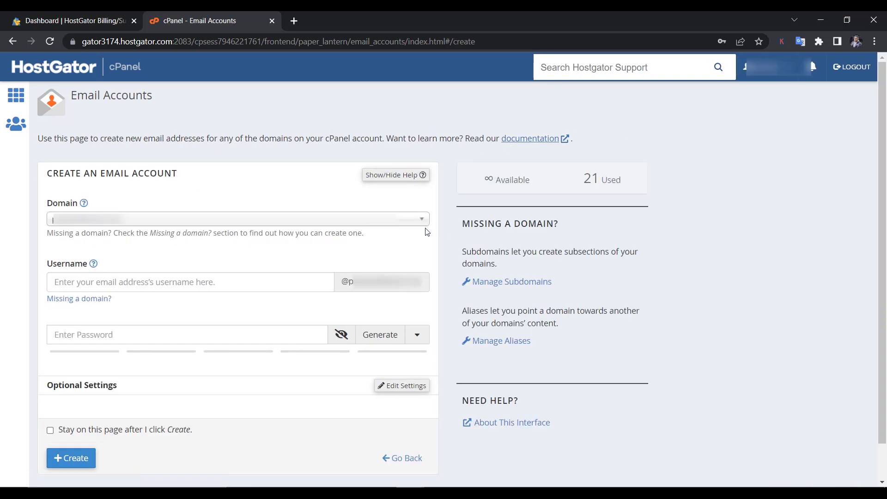
click(417, 225)
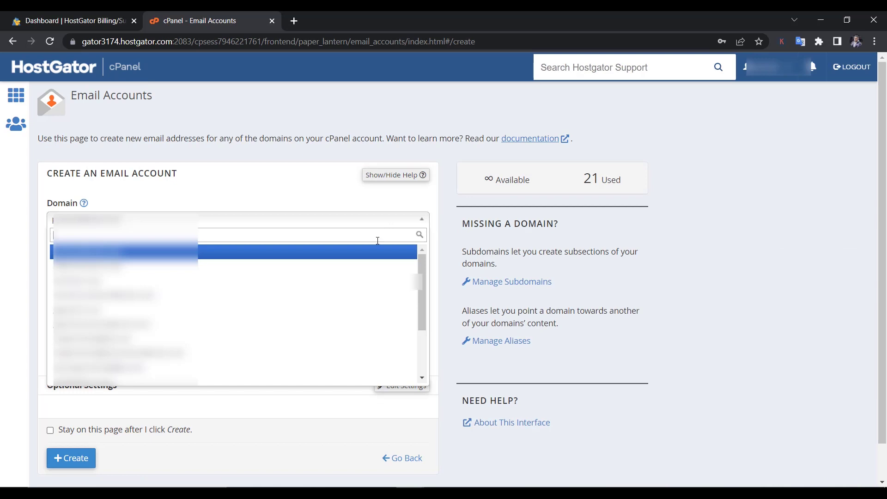
click(364, 340)
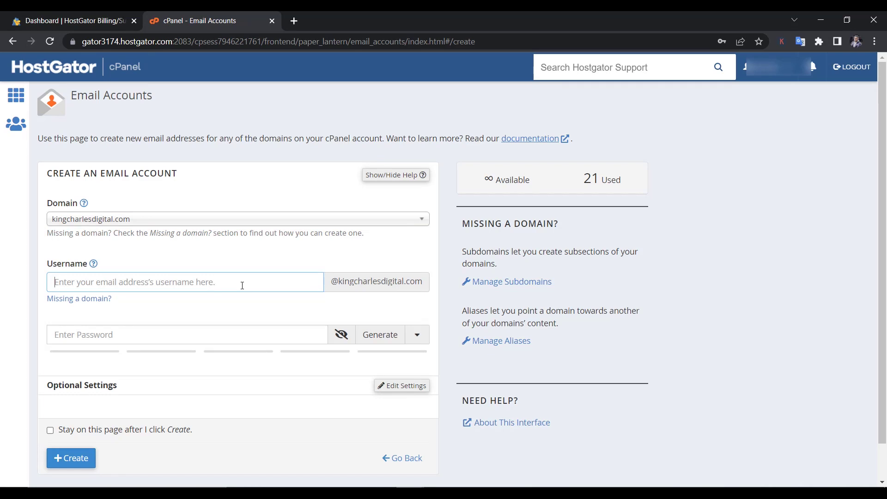
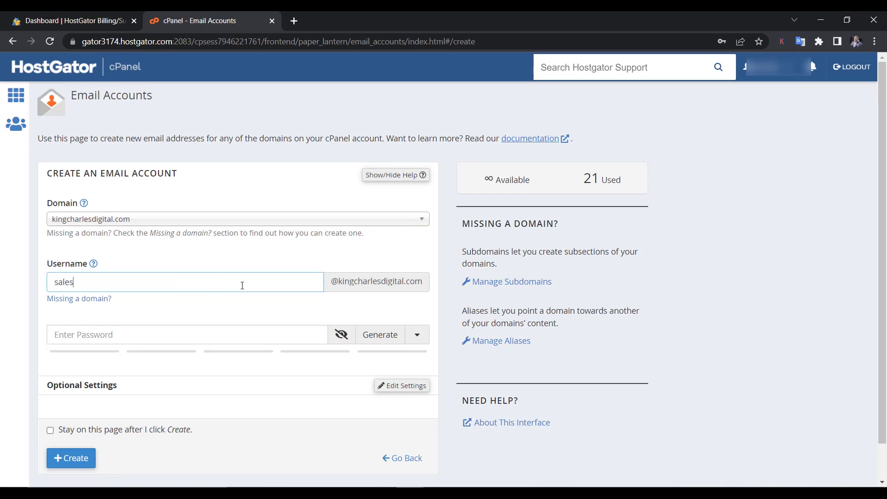
- Replace the typed password with a strong generated one and create the account
click(267, 337)
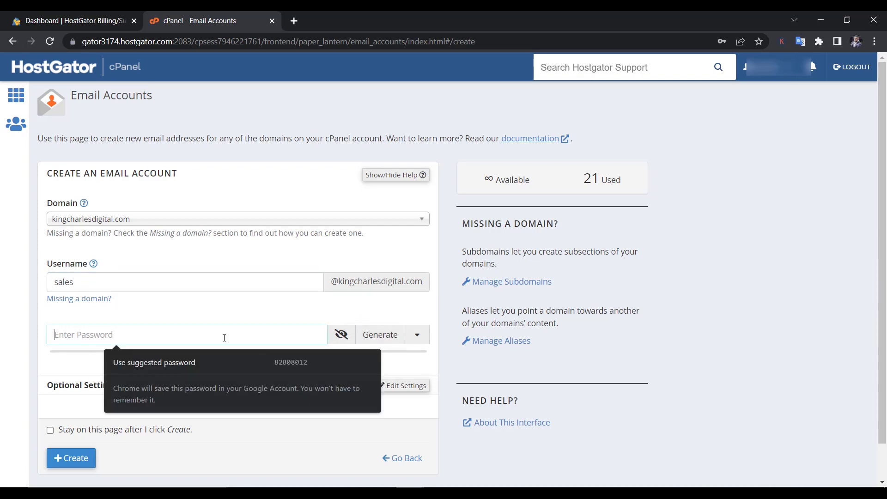
text(•••••••••)
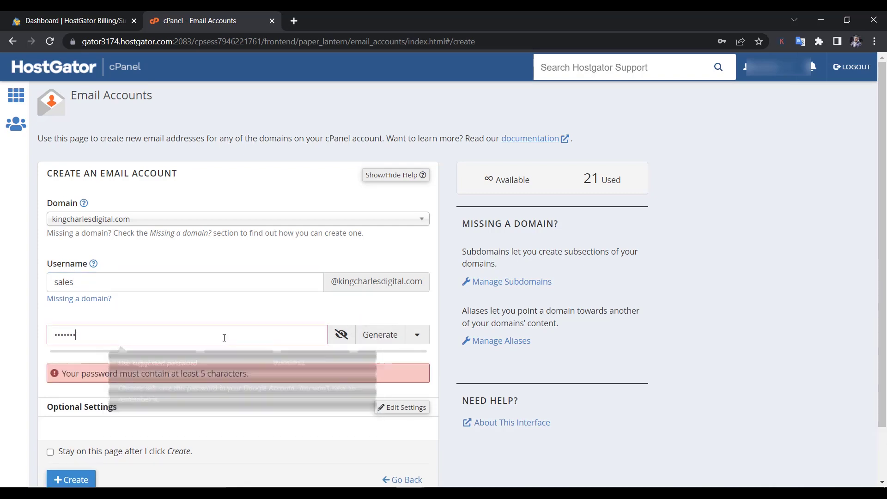
key(BackSpace)
key(BackSpace)
key(BackSpace)
key(BackSpace)
key(BackSpace)
key(BackSpace)
key(BackSpace)
key(BackSpace)
key(BackSpace)
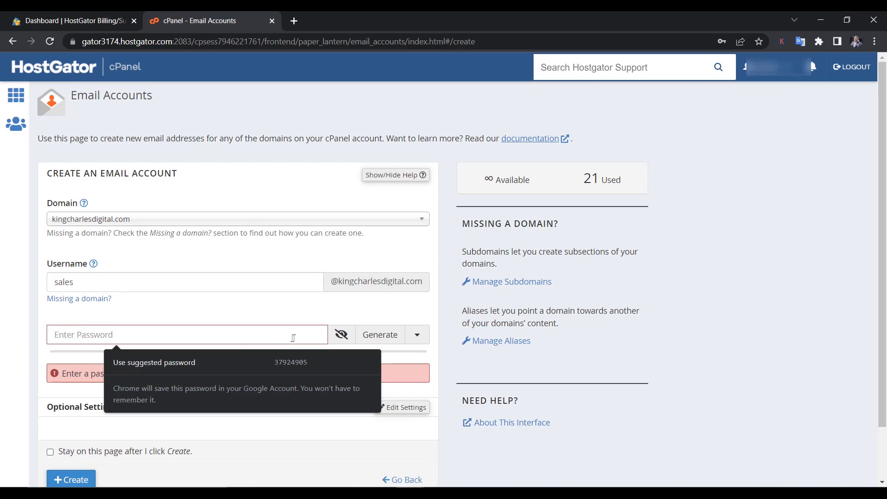
click(372, 337)
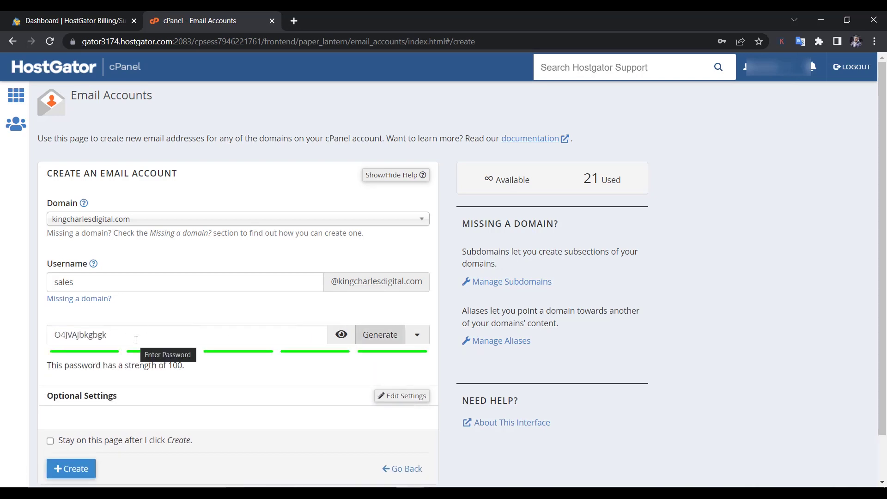
scroll(136, 339, down, 2)
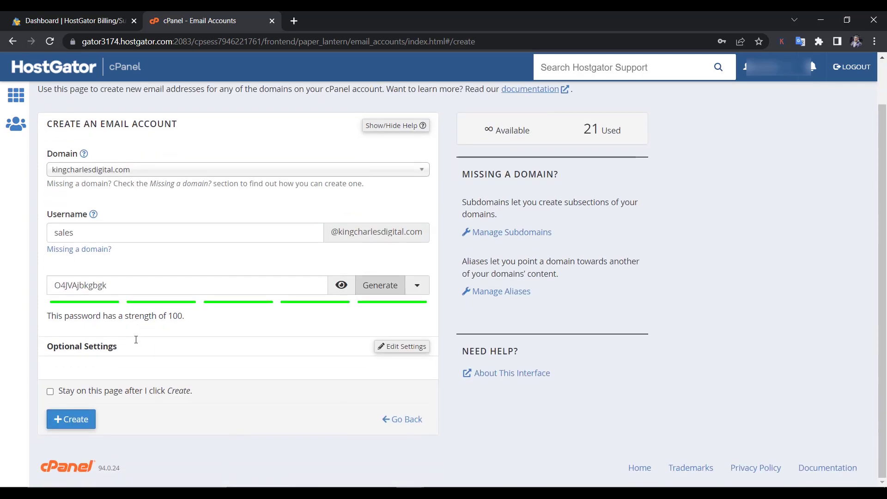
click(73, 419)
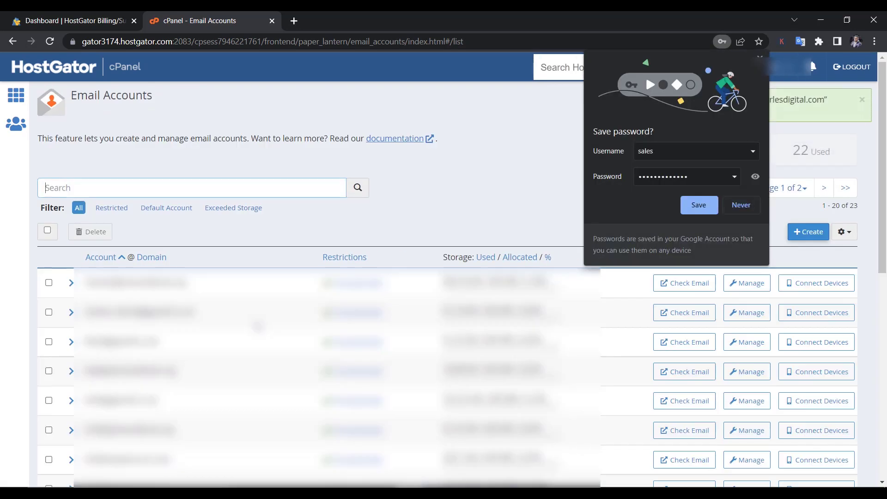
scroll(255, 328, down, 9)
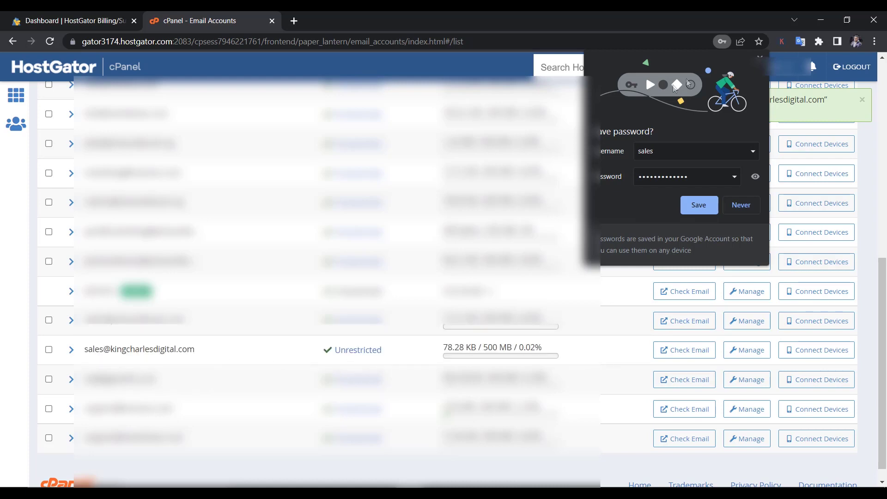
click(759, 57)
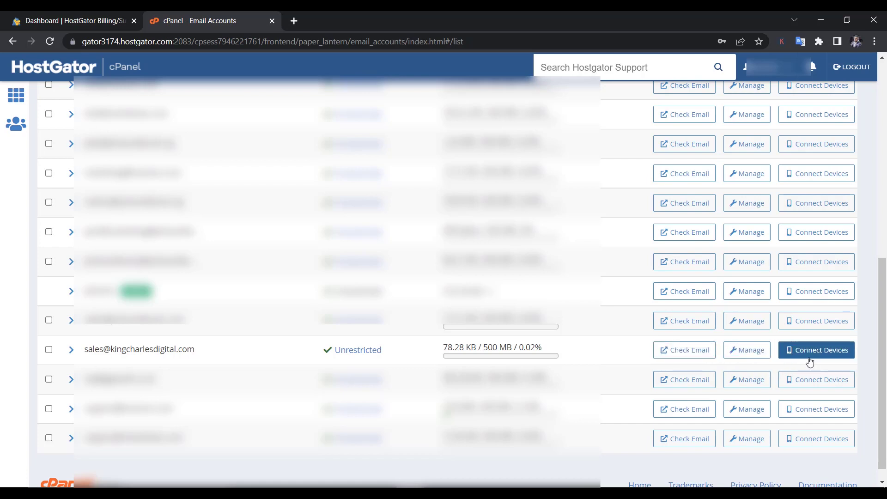
click(700, 354)
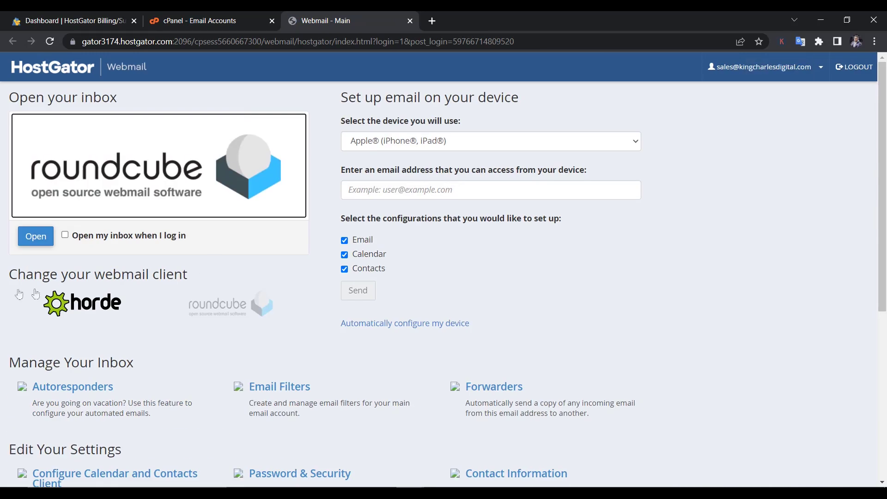
click(36, 236)
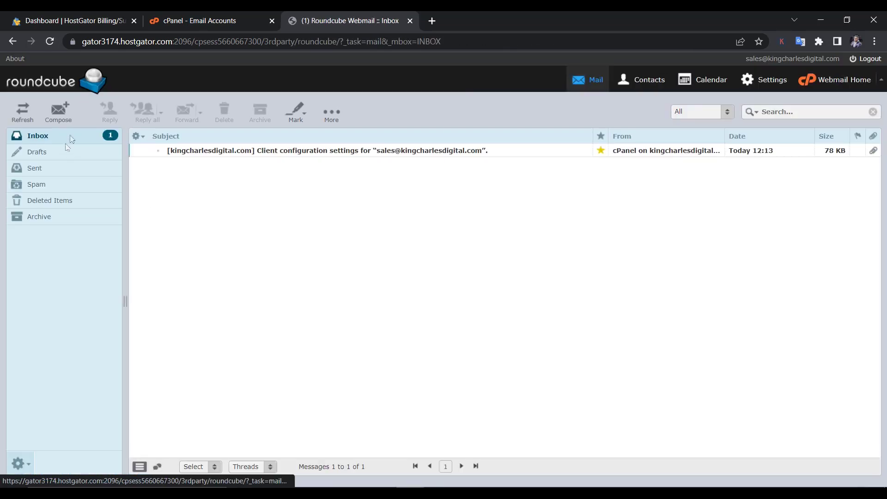
- Read the client configuration settings message and confirm the Drafts and Sent folders are empty
click(253, 157)
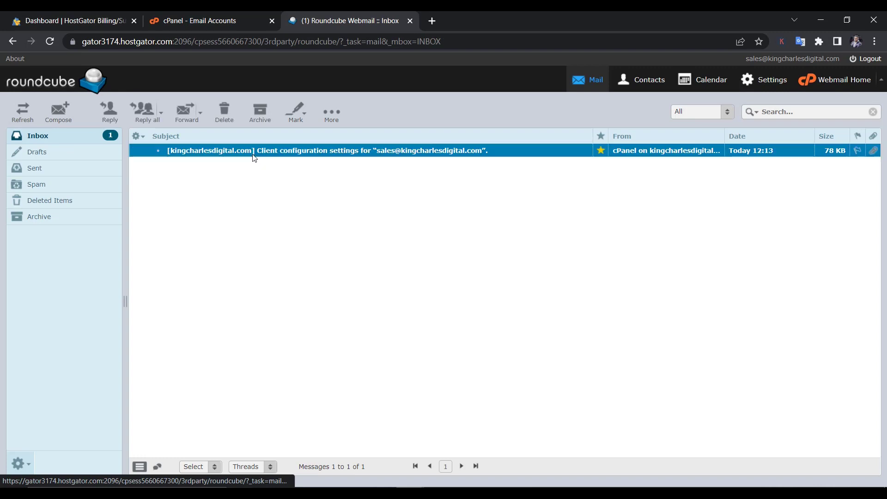
double_click(253, 156)
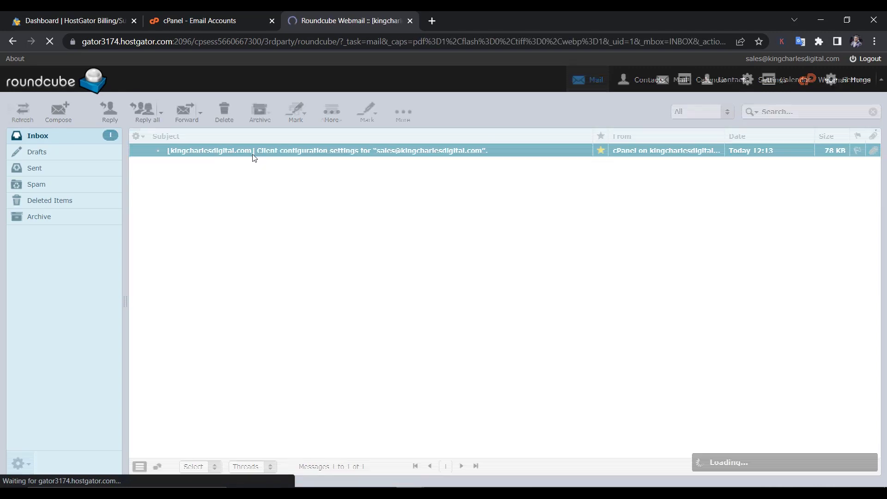
click(41, 153)
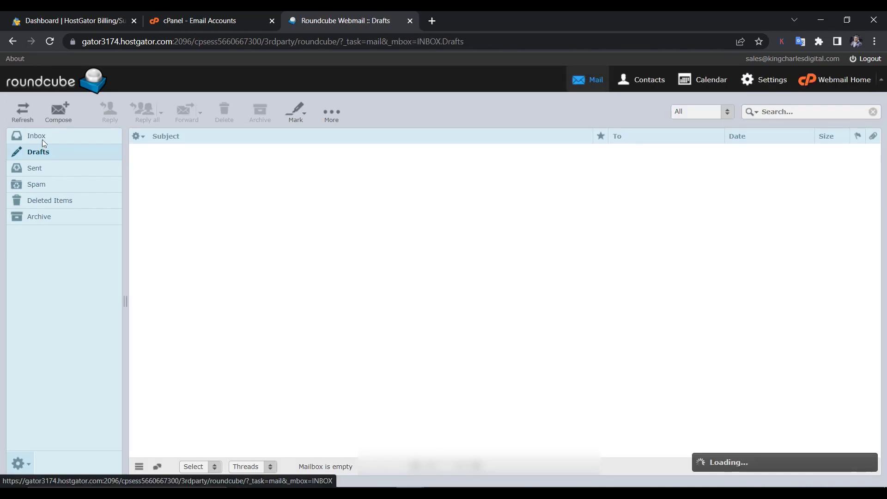
click(42, 139)
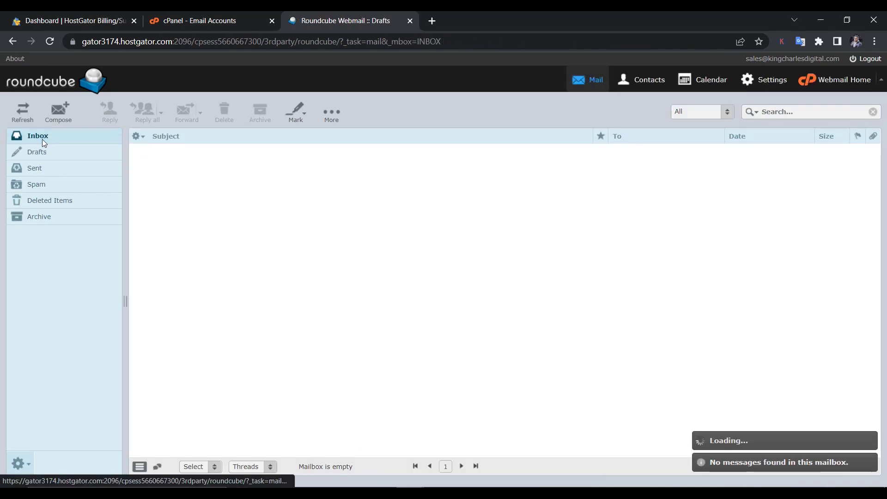
click(60, 170)
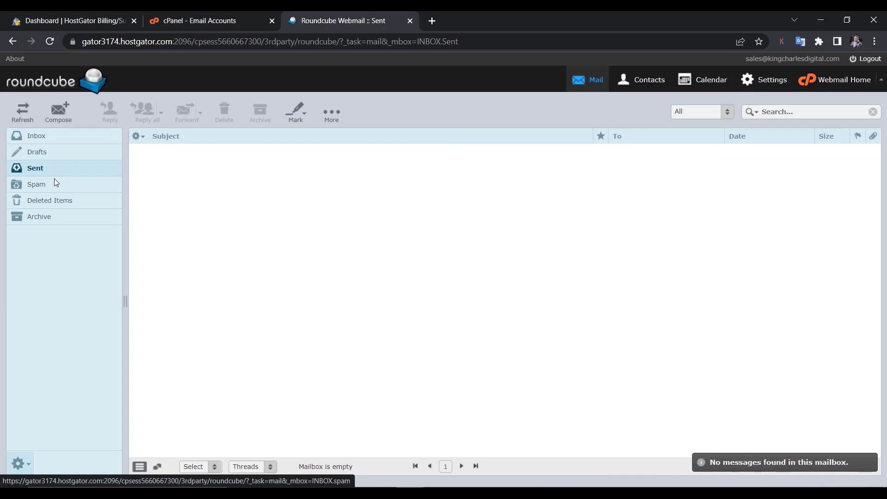
click(52, 150)
click(52, 140)
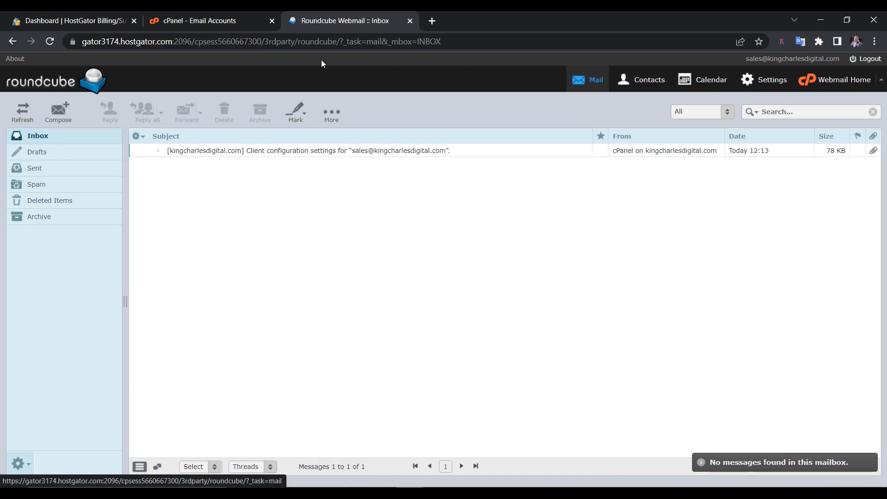
click(284, 148)
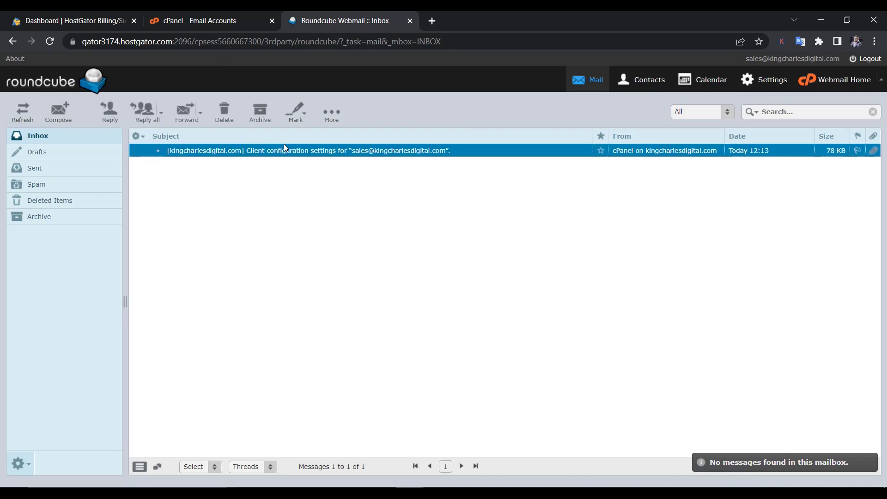